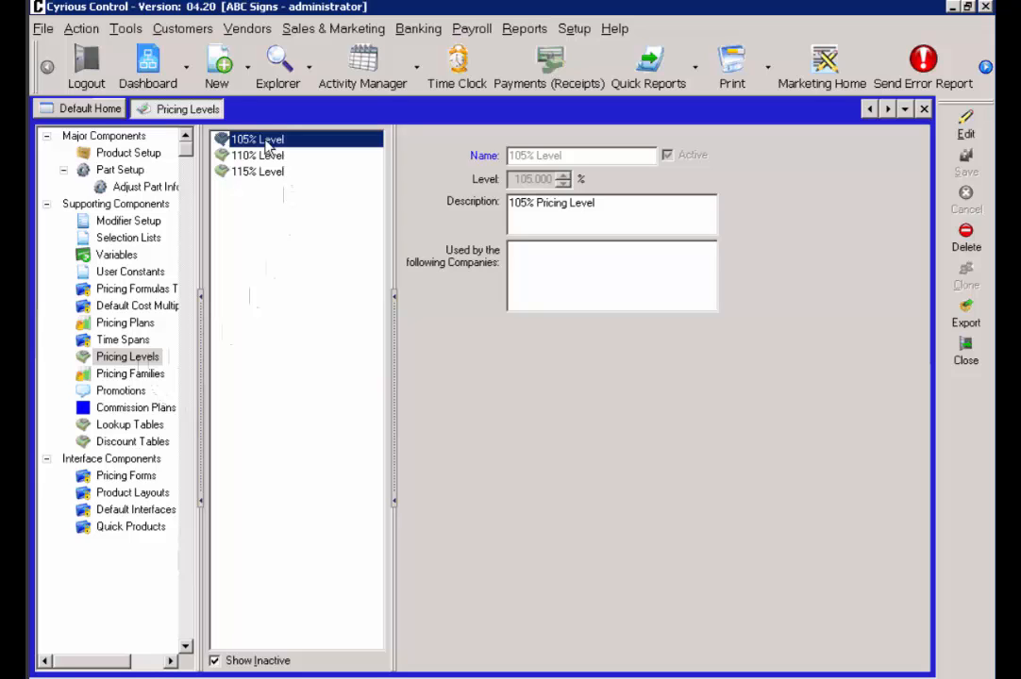
# Step: Create and save a new pricing level named "90% Level" with its level set to 90%
pyautogui.click(81, 29)
pyautogui.click(92, 85)
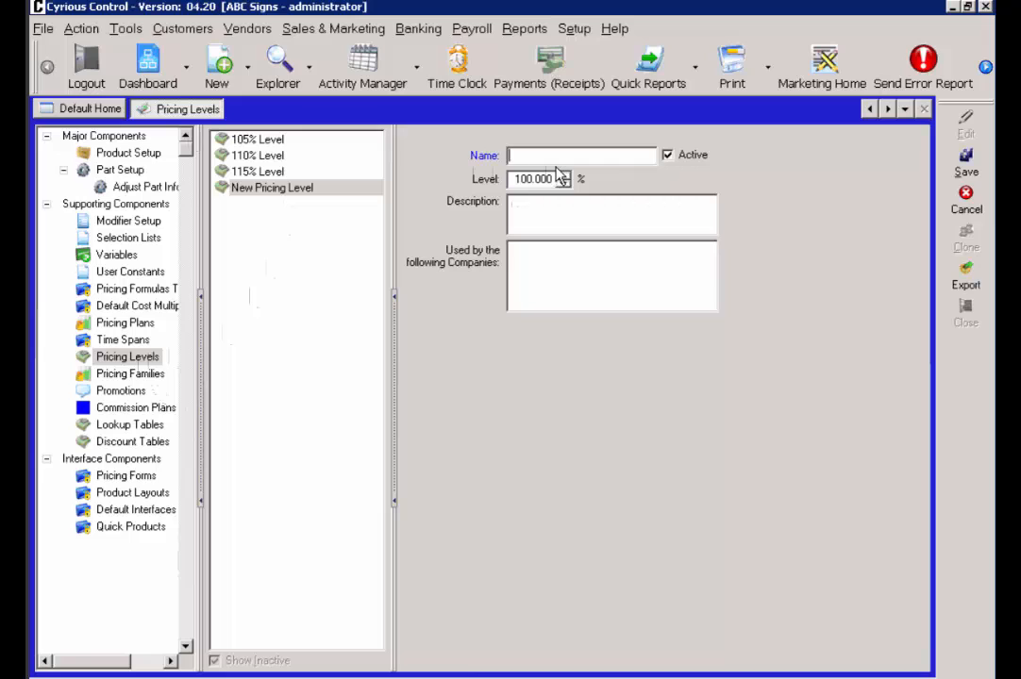
pyautogui.write('90% Level')
pyautogui.press('Tab')
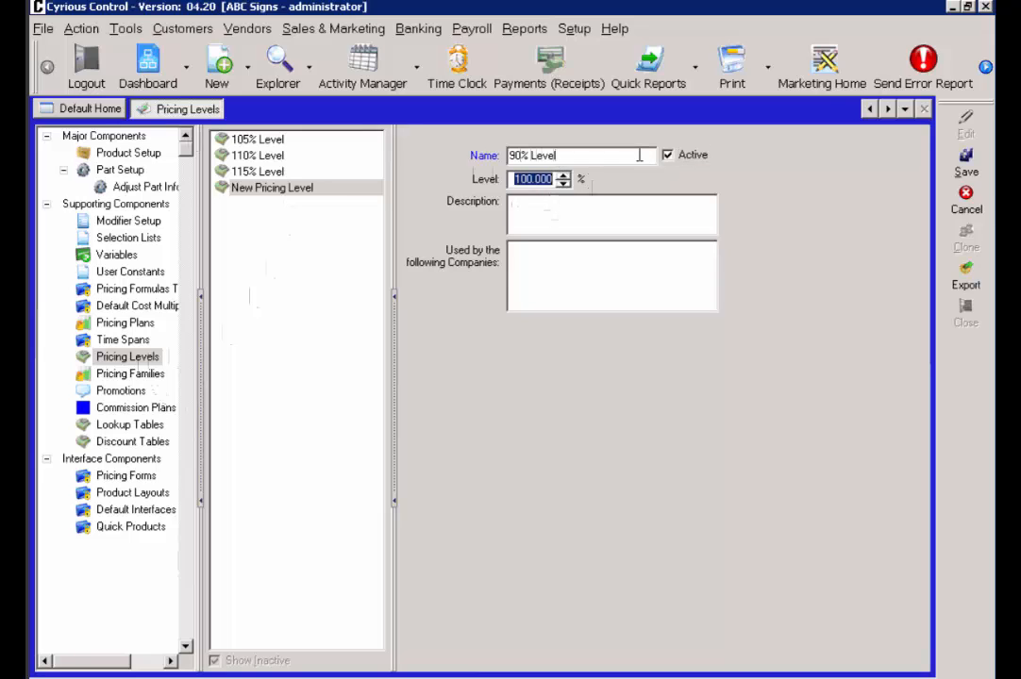
pyautogui.write('90')
pyautogui.press('Tab')
pyautogui.click(966, 166)
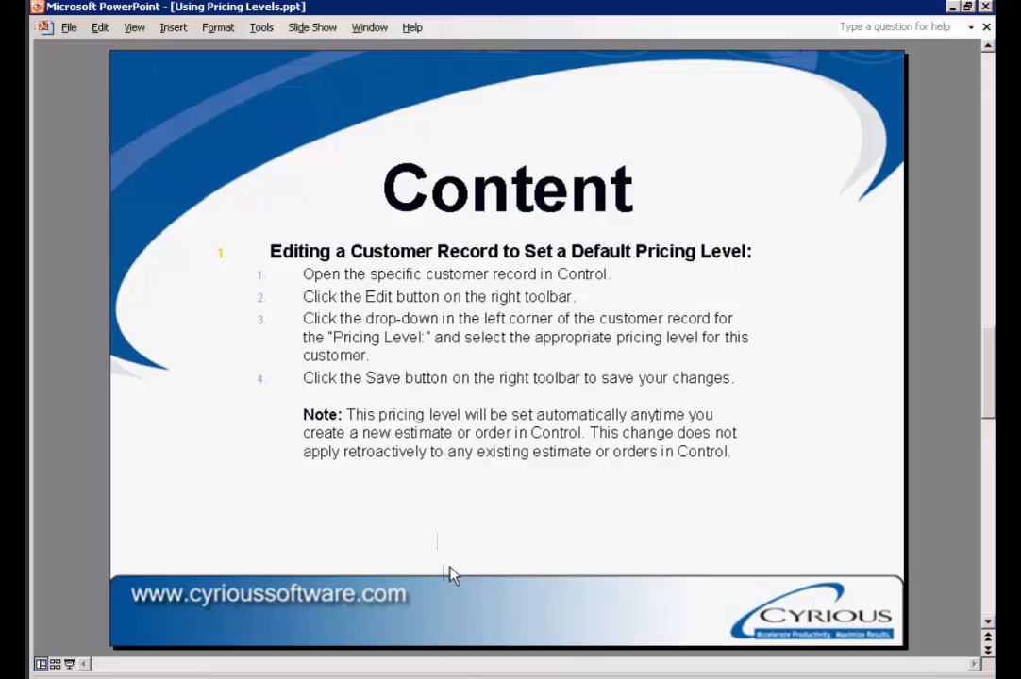
# Step: Switch from the slides to Cyrious Control and open the Landlord Properties LLC company record from the company explorer
pyautogui.click(378, 677)
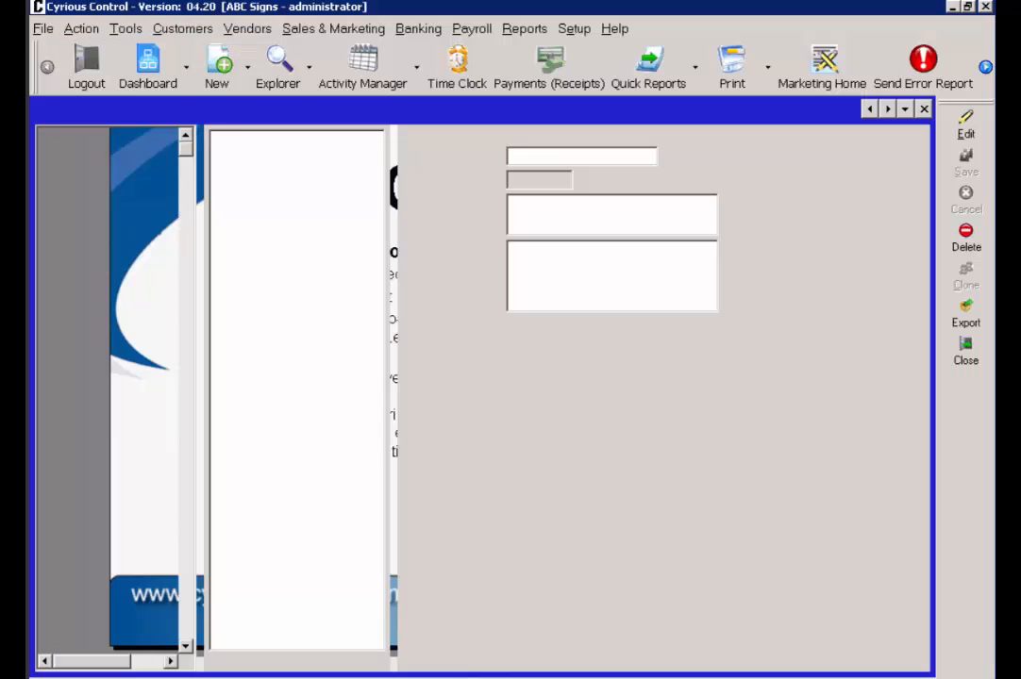
pyautogui.click(310, 81)
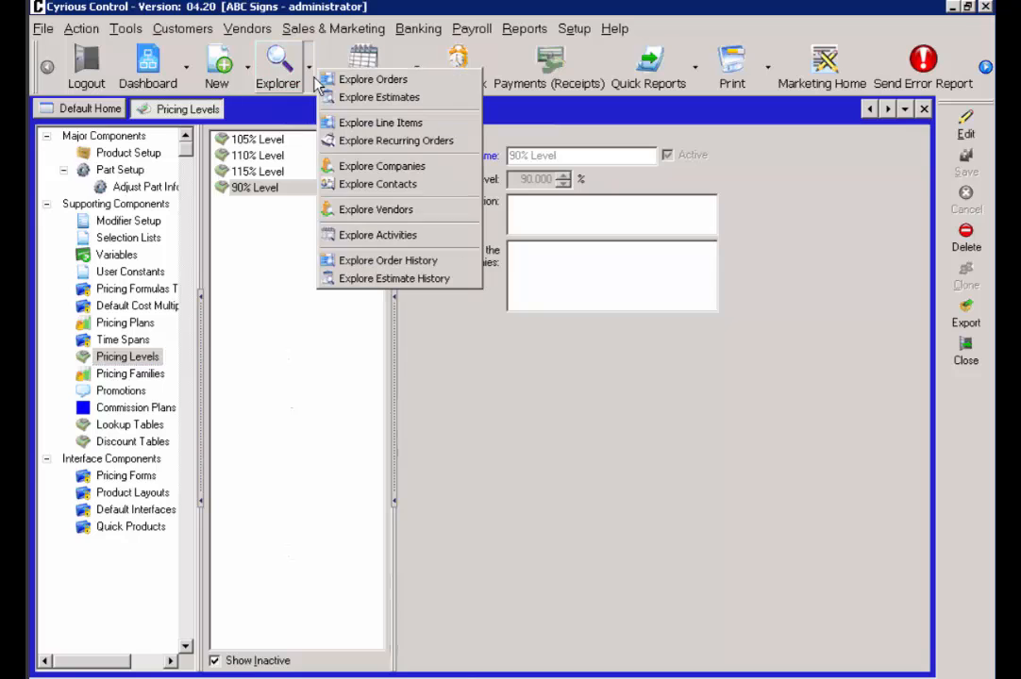
pyautogui.click(372, 167)
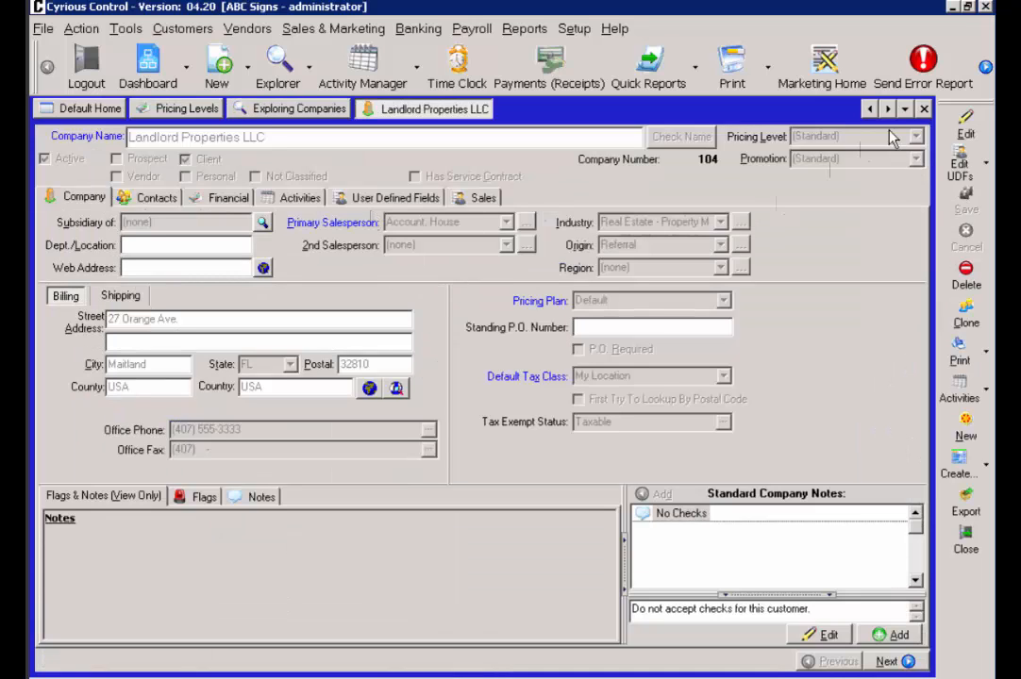
# Step: Set the company's default pricing level to 90% Level and save the record with the edit reason "adjusted pricing level"
pyautogui.click(966, 126)
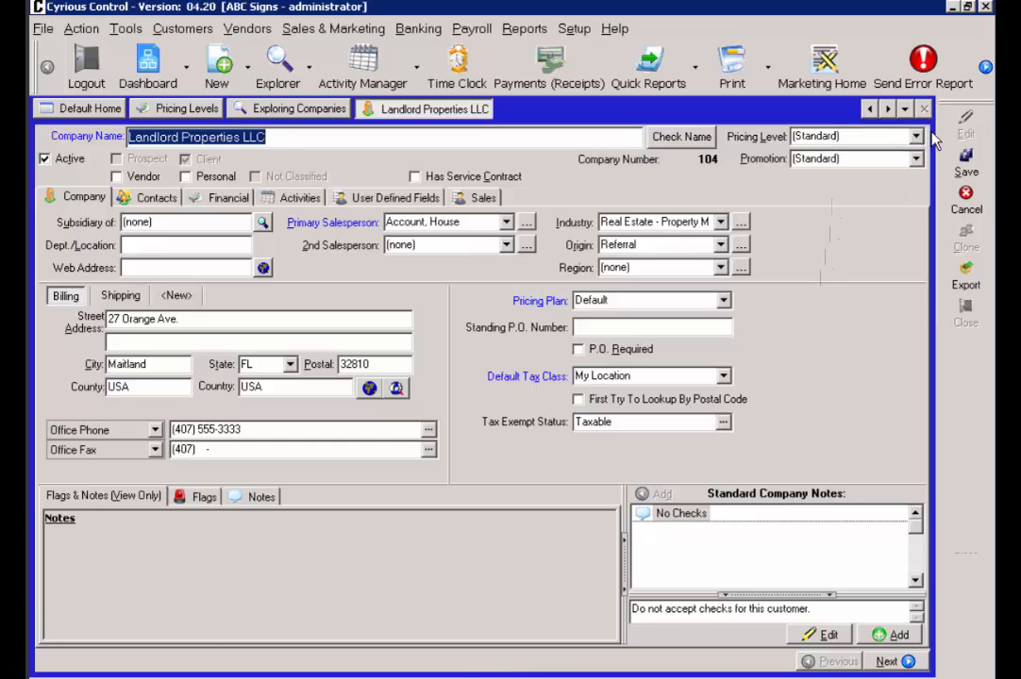
pyautogui.click(916, 136)
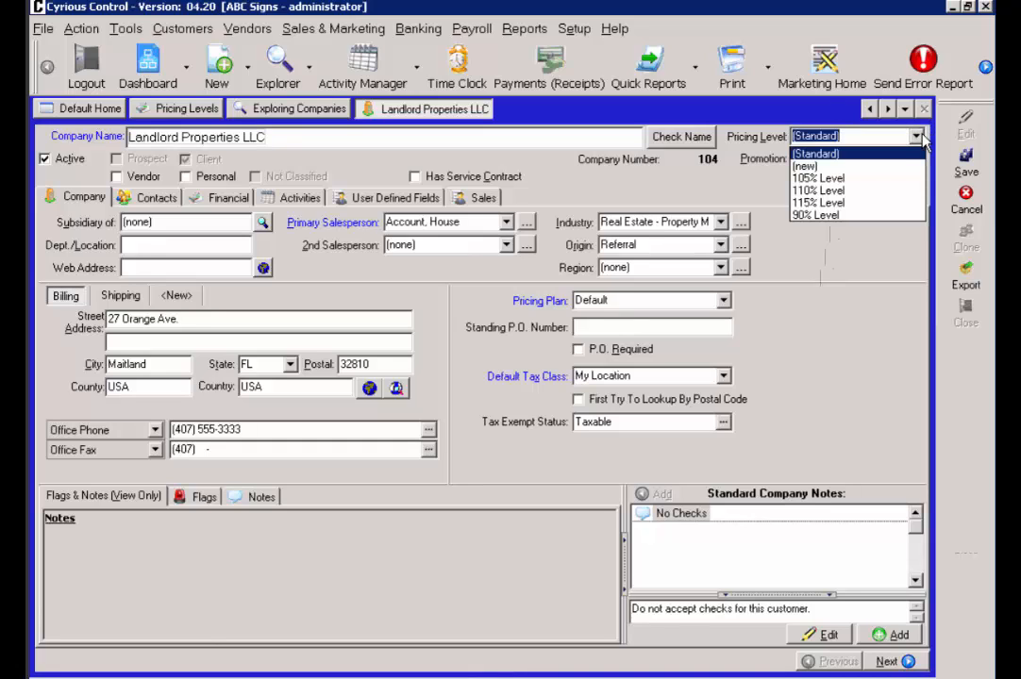
pyautogui.click(858, 220)
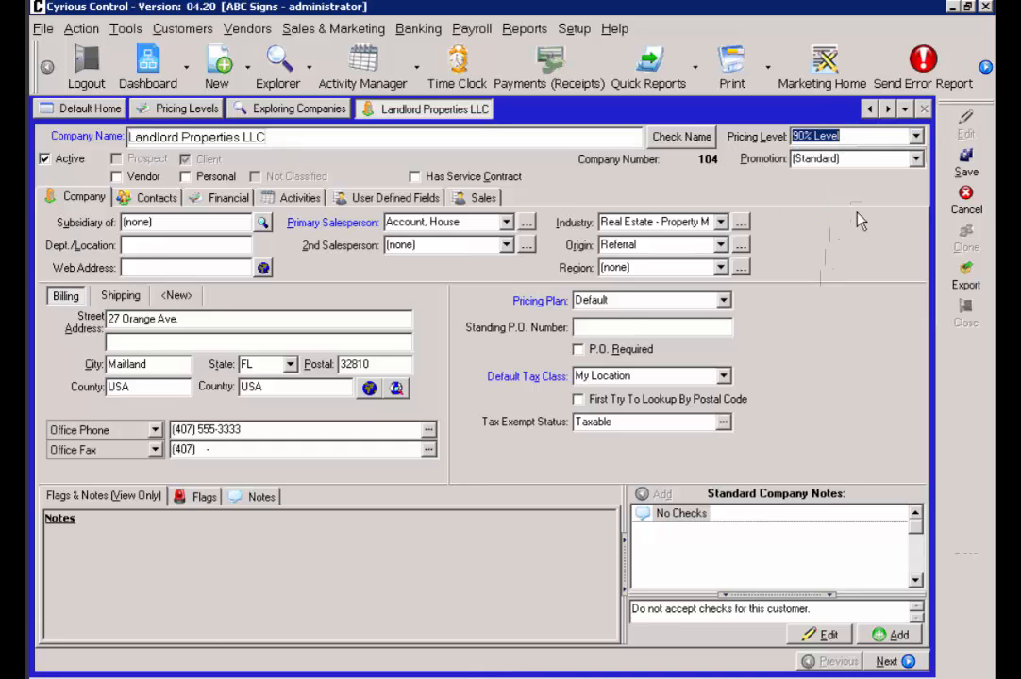
pyautogui.click(964, 173)
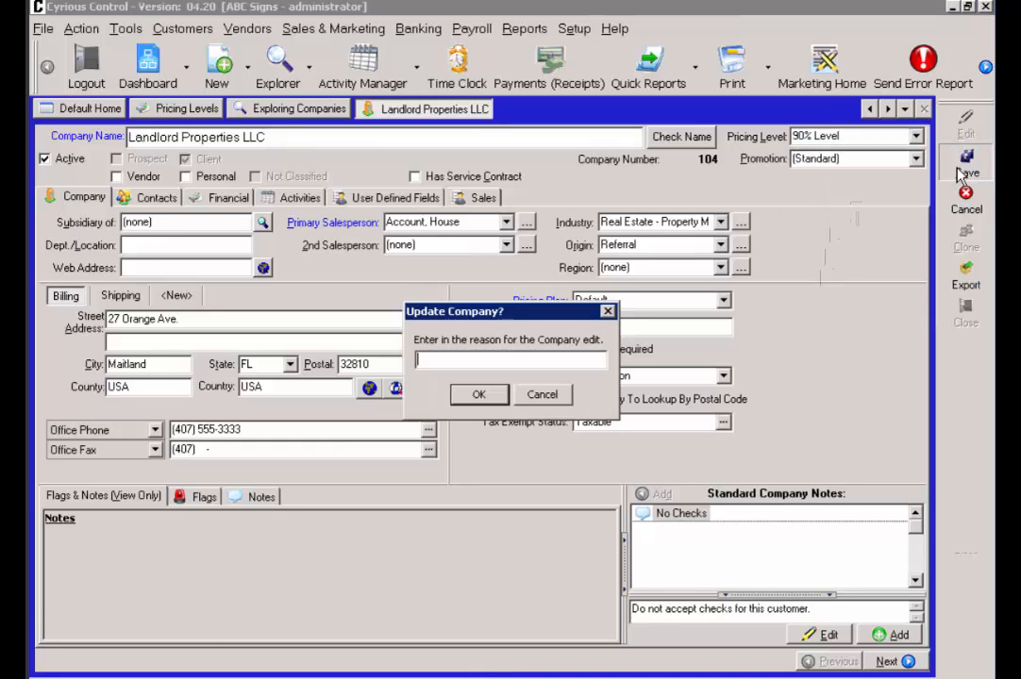
pyautogui.write('adjusted pricing level')
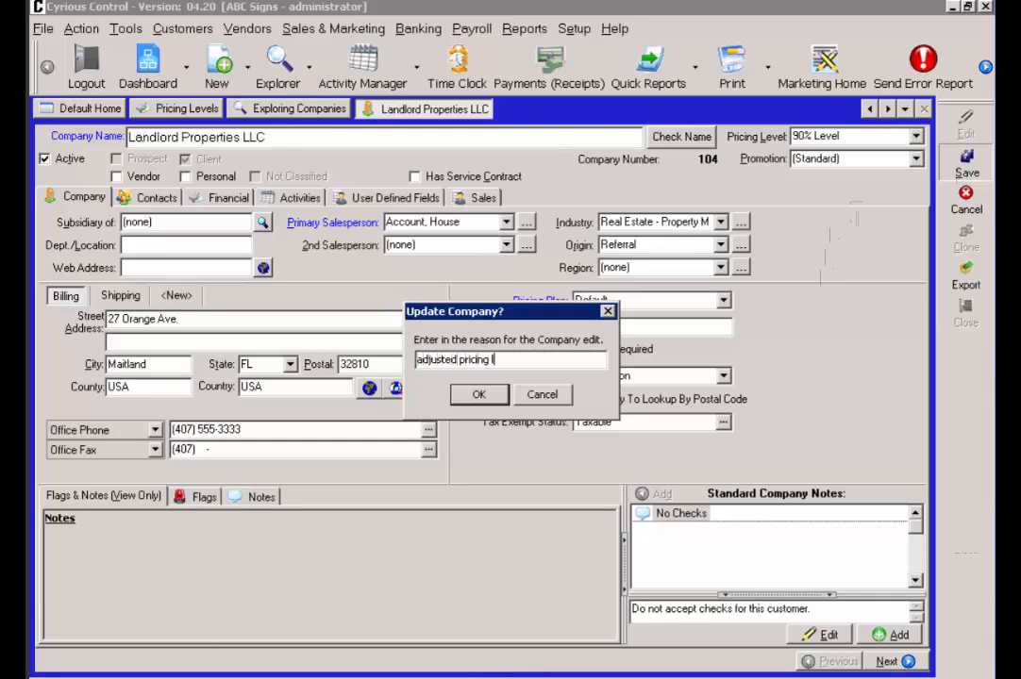
pyautogui.press('Return')
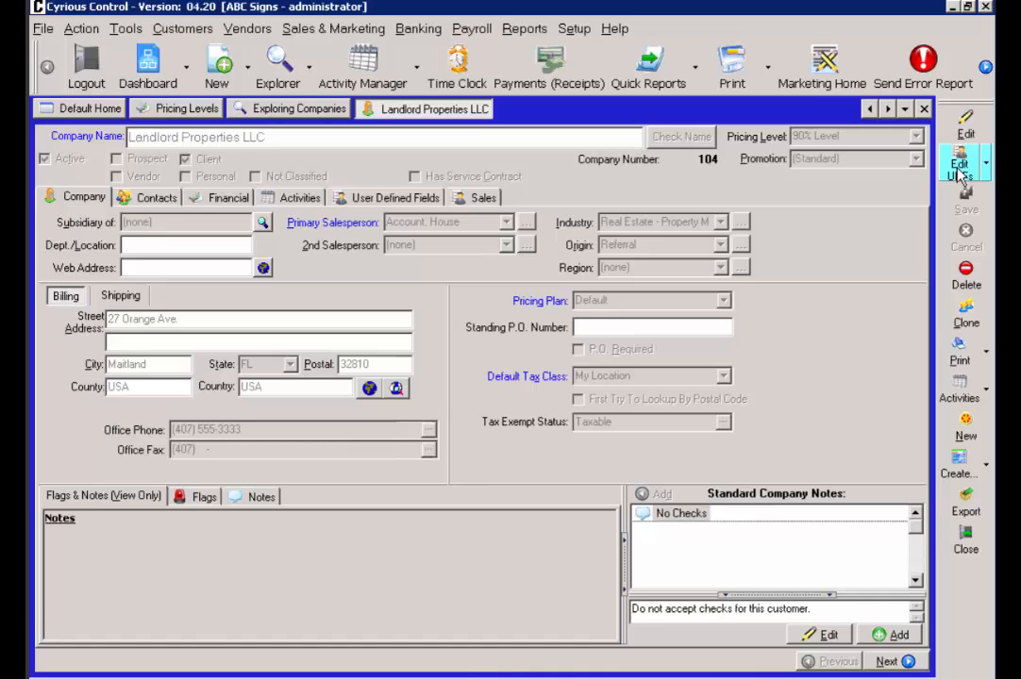
# Step: Explore the orders and open Landlord Properties' "Reorder: Grand Opening Banner" order
pyautogui.click(276, 74)
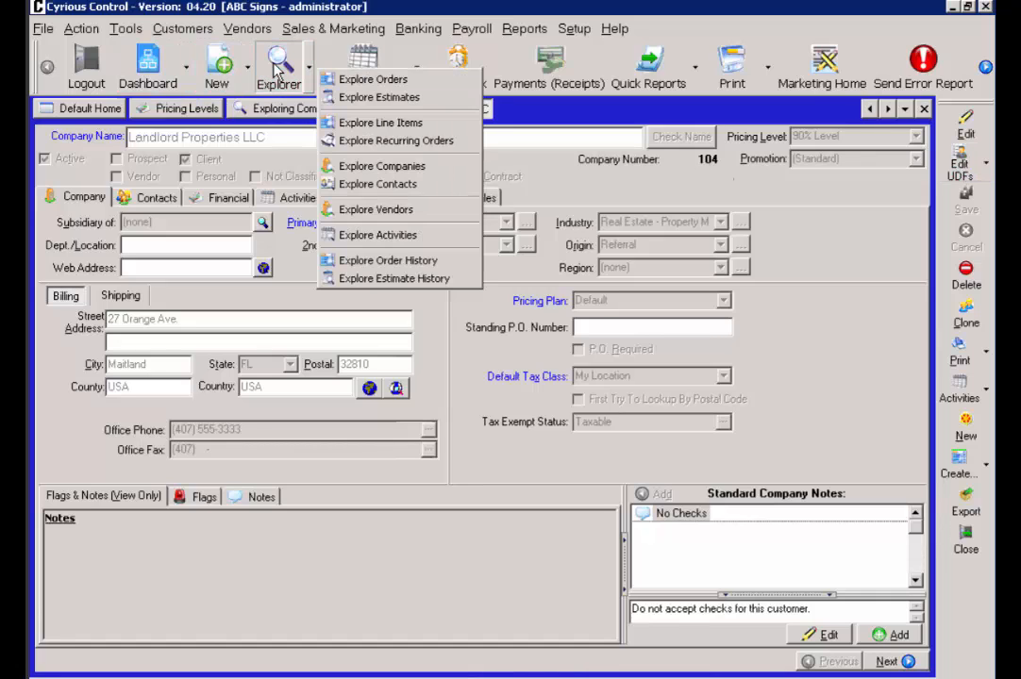
pyautogui.click(385, 80)
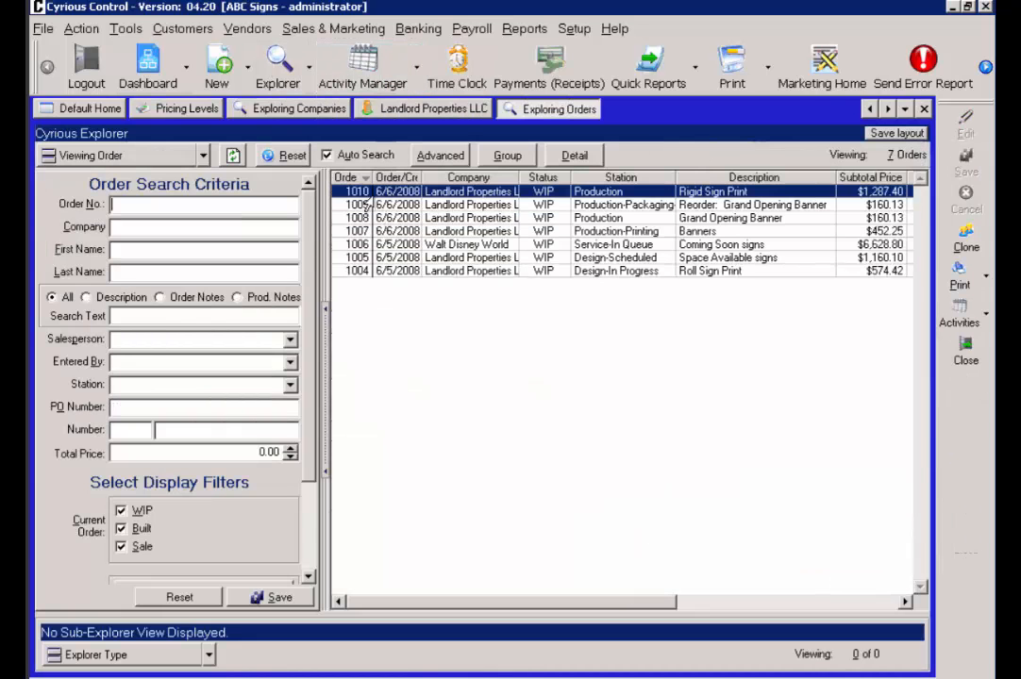
pyautogui.click(368, 205)
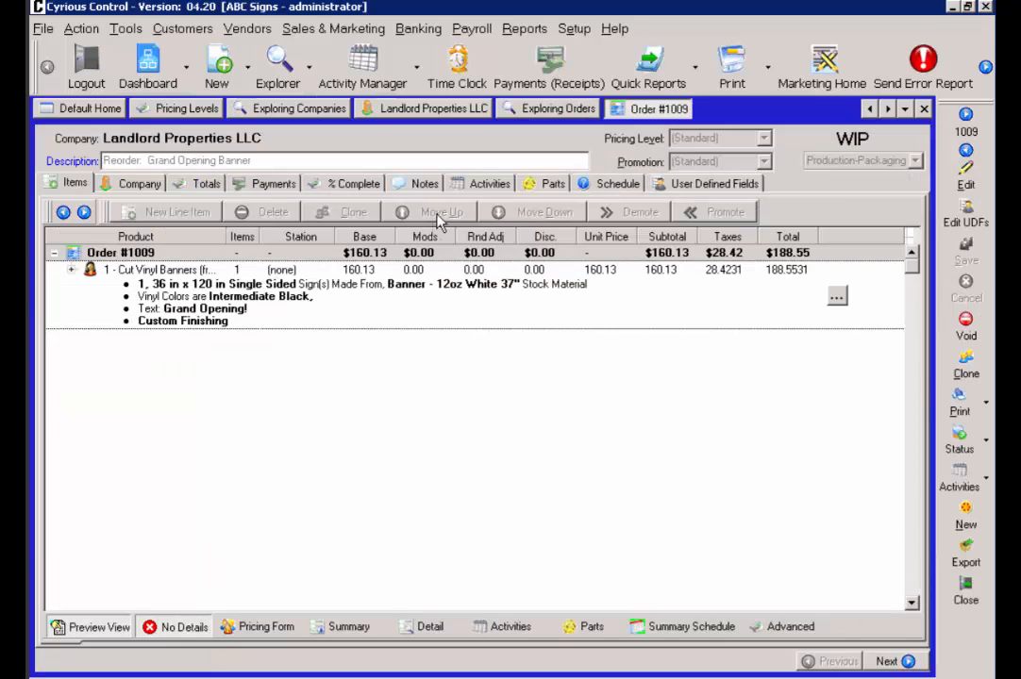
# Step: Set the order's pricing level to 90% Level and save it with the edit reason "adjusted pricing level."
pyautogui.click(963, 181)
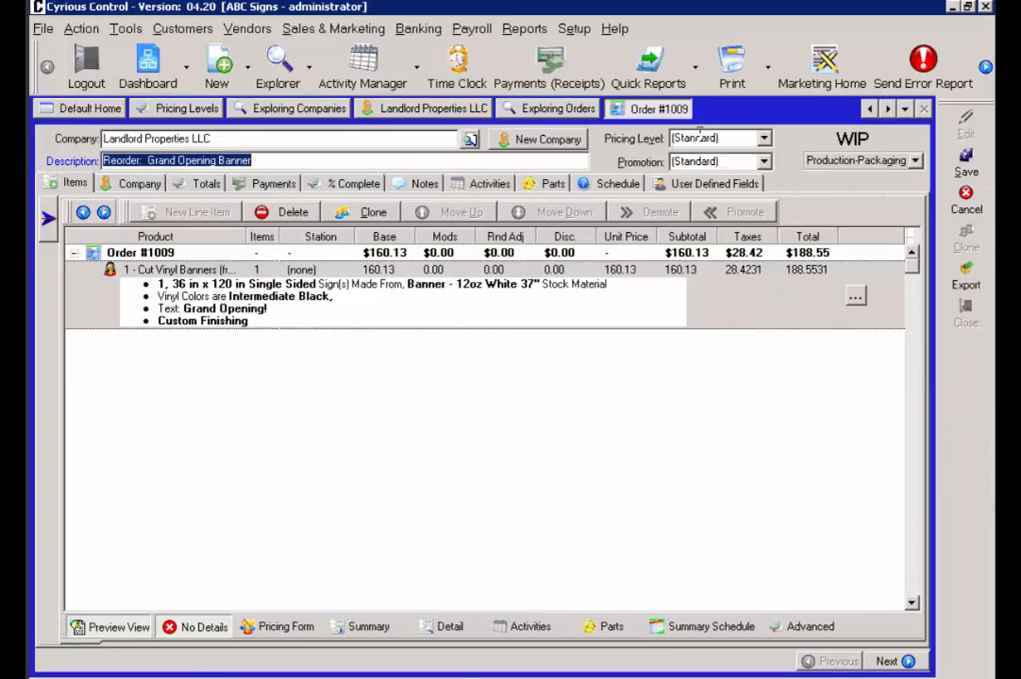
pyautogui.click(764, 140)
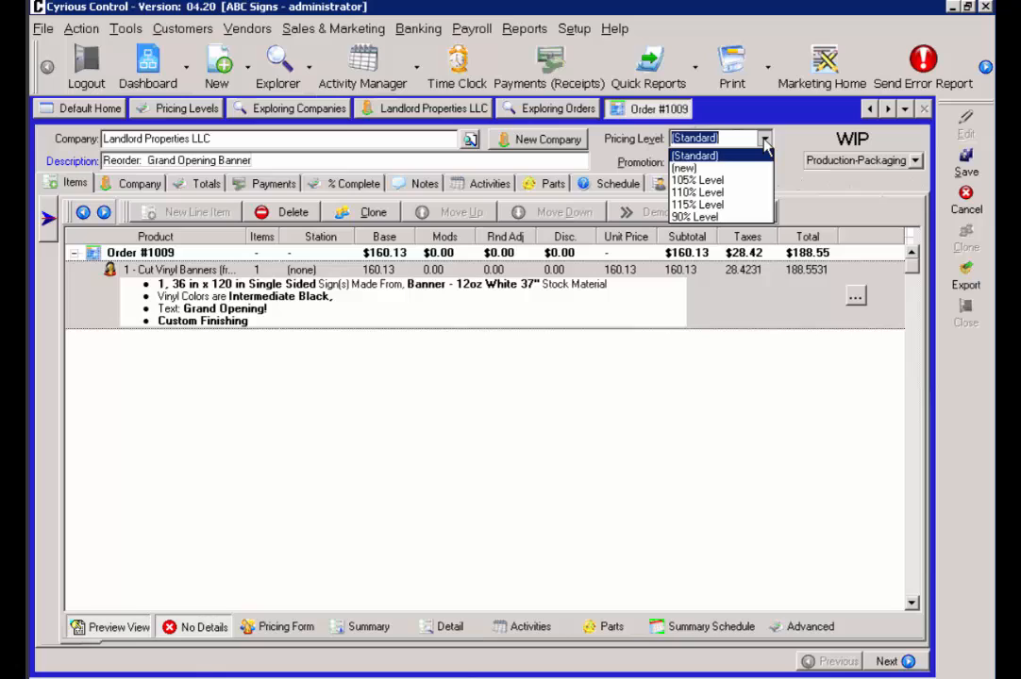
pyautogui.click(698, 218)
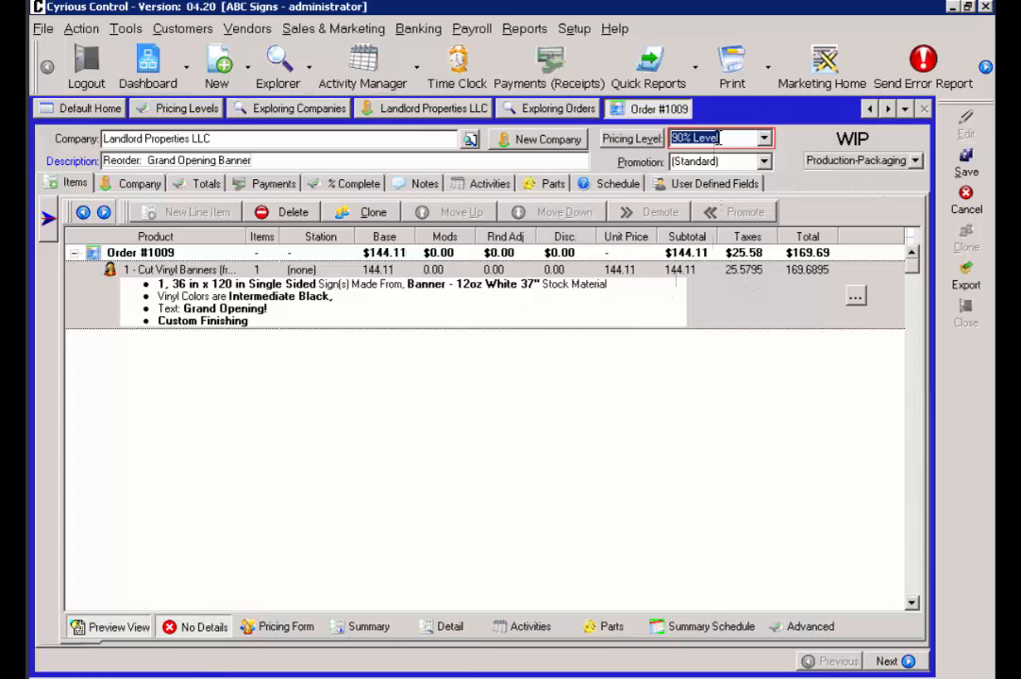
pyautogui.click(971, 168)
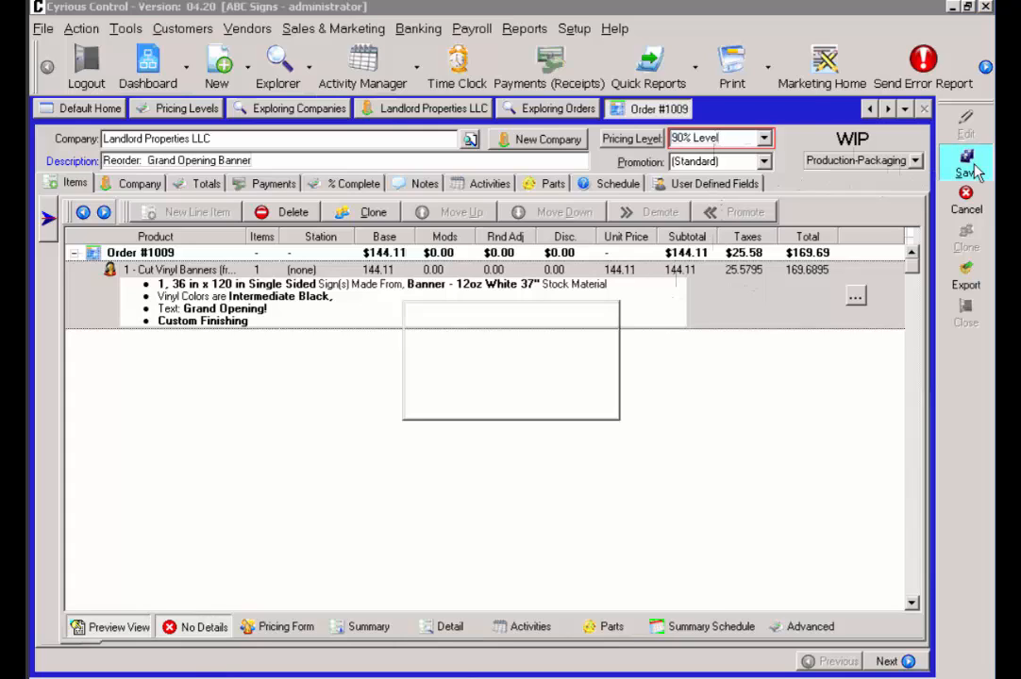
pyautogui.write('adj')
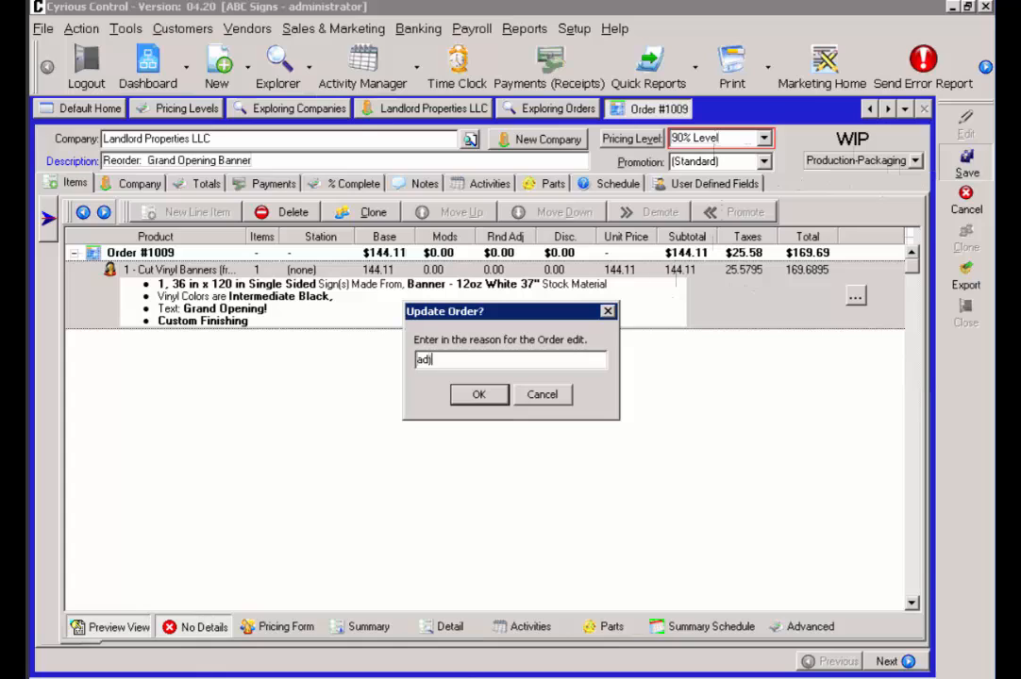
pyautogui.write('usted pricing level.')
pyautogui.press('Return')
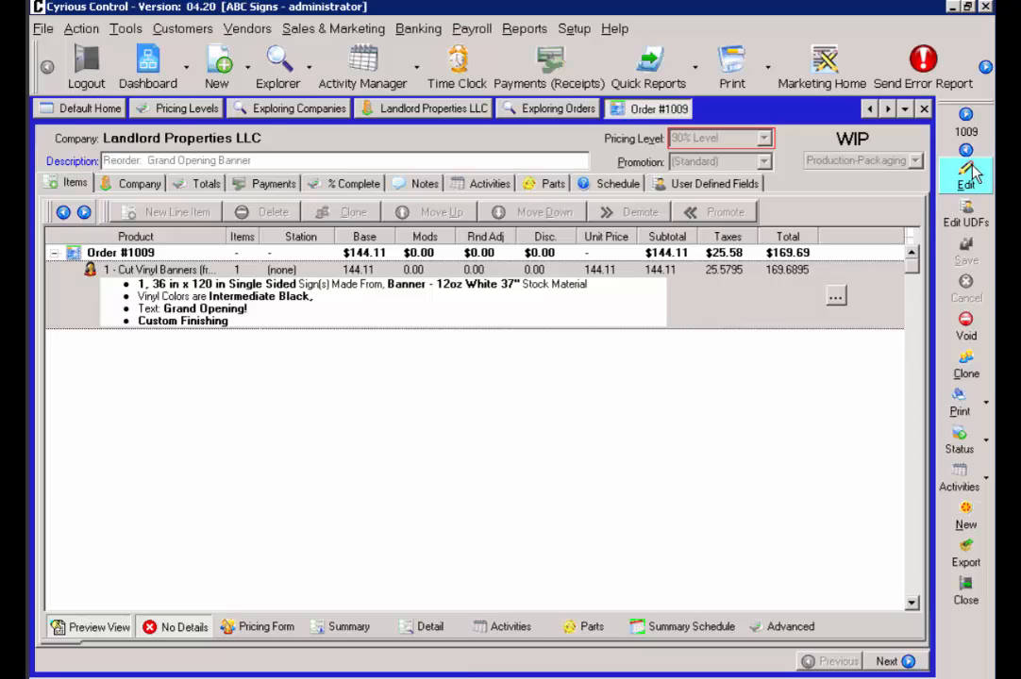
# Step: Edit the order again and create a new pricing level from it, named "80% Level" and set to 80%
pyautogui.click(971, 172)
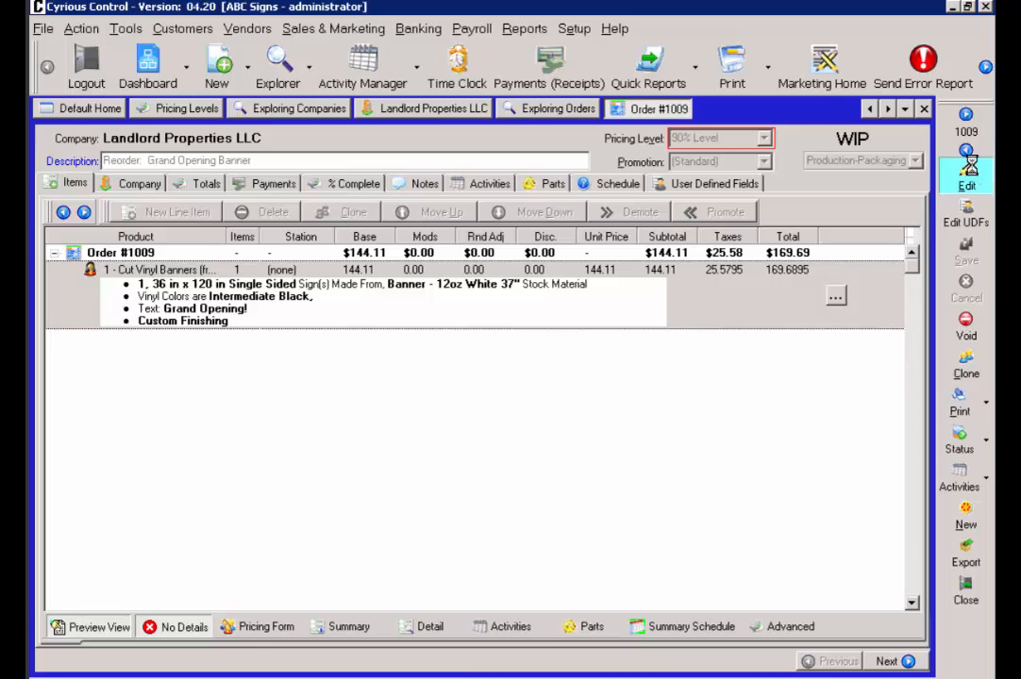
pyautogui.click(766, 140)
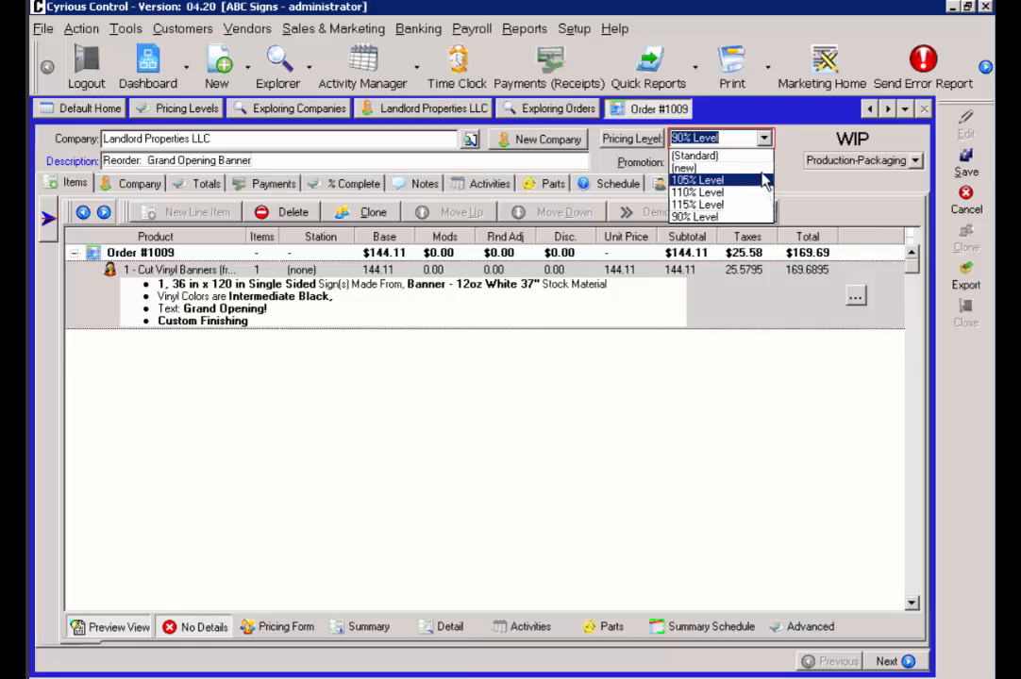
pyautogui.click(764, 168)
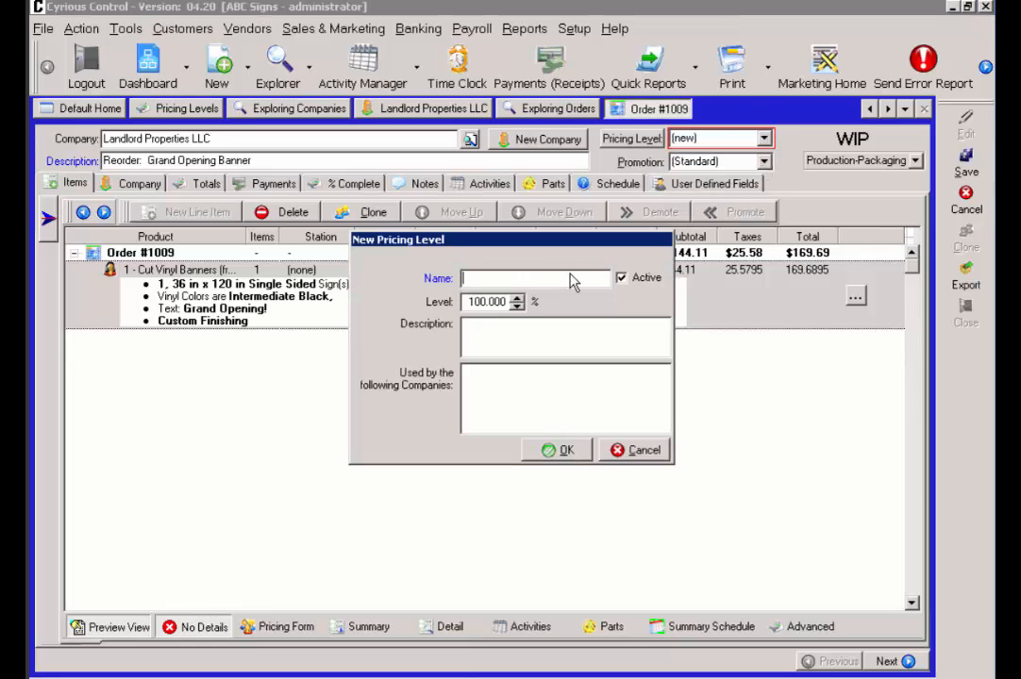
pyautogui.write('80% Level')
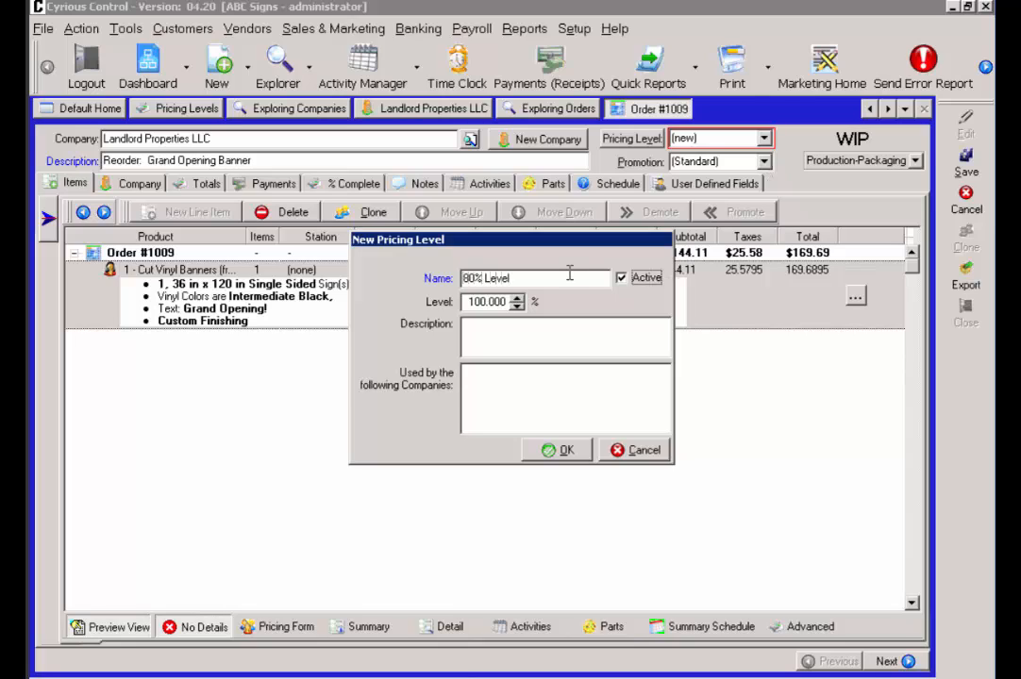
pyautogui.press('Tab')
pyautogui.write('80')
pyautogui.click(564, 451)
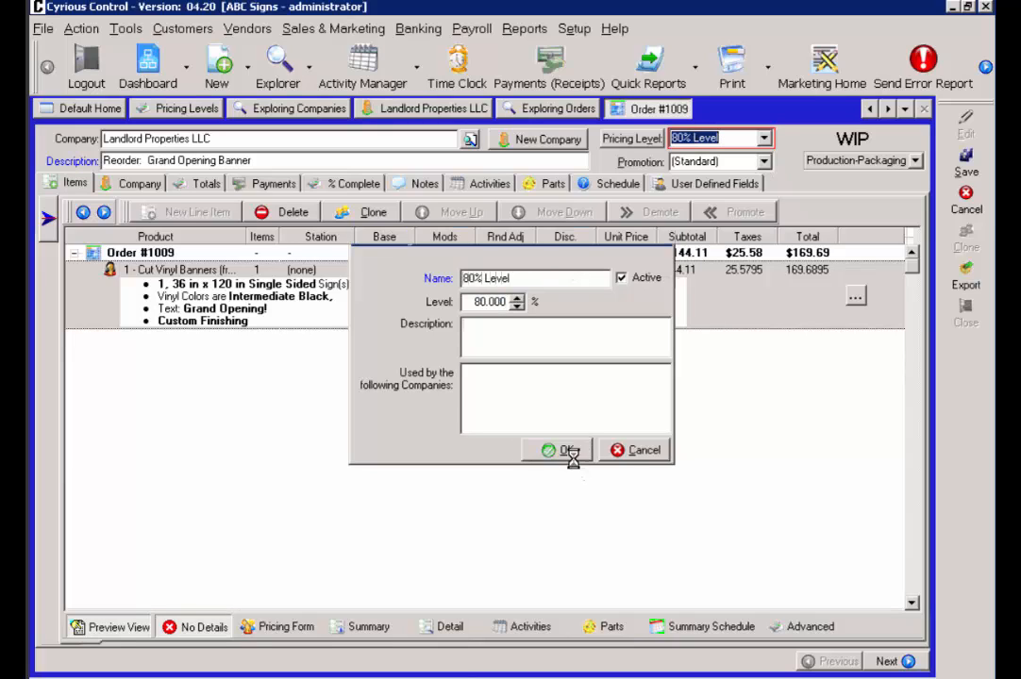
# Step: Select 80% Level as the order's pricing level and save the order with the edit reason "adjusted pricing level"
pyautogui.click(763, 138)
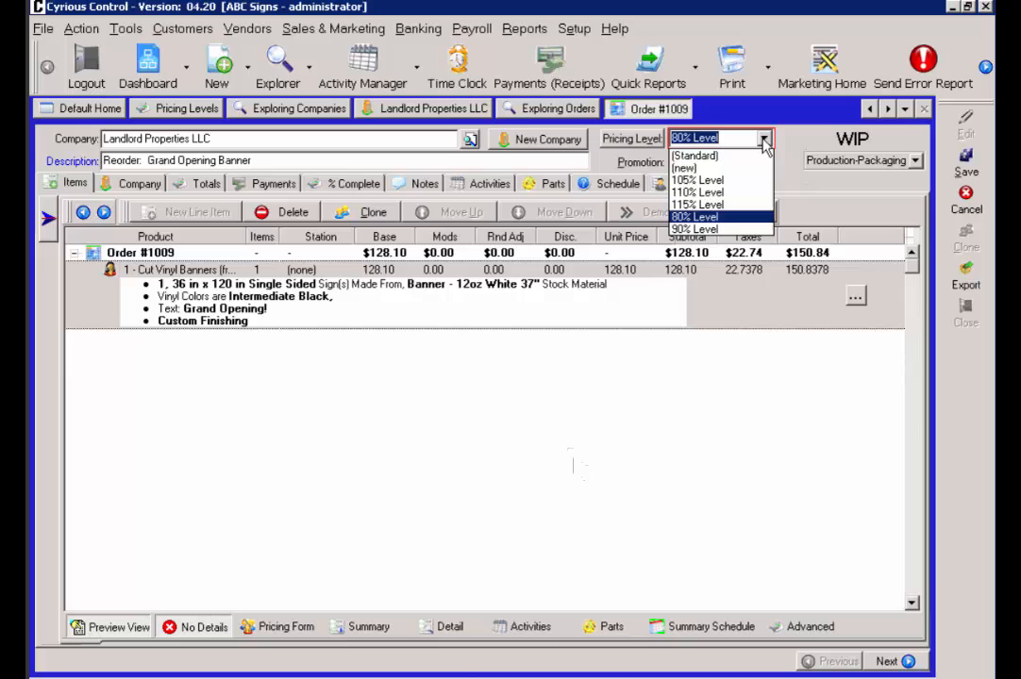
pyautogui.click(758, 218)
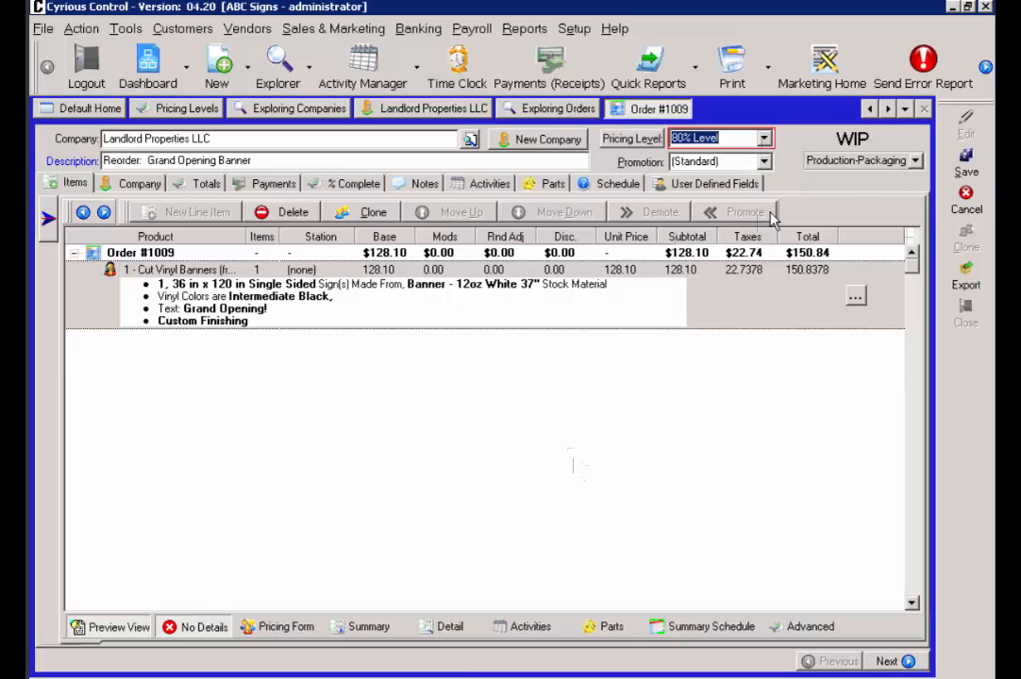
pyautogui.click(968, 162)
pyautogui.write('adj')
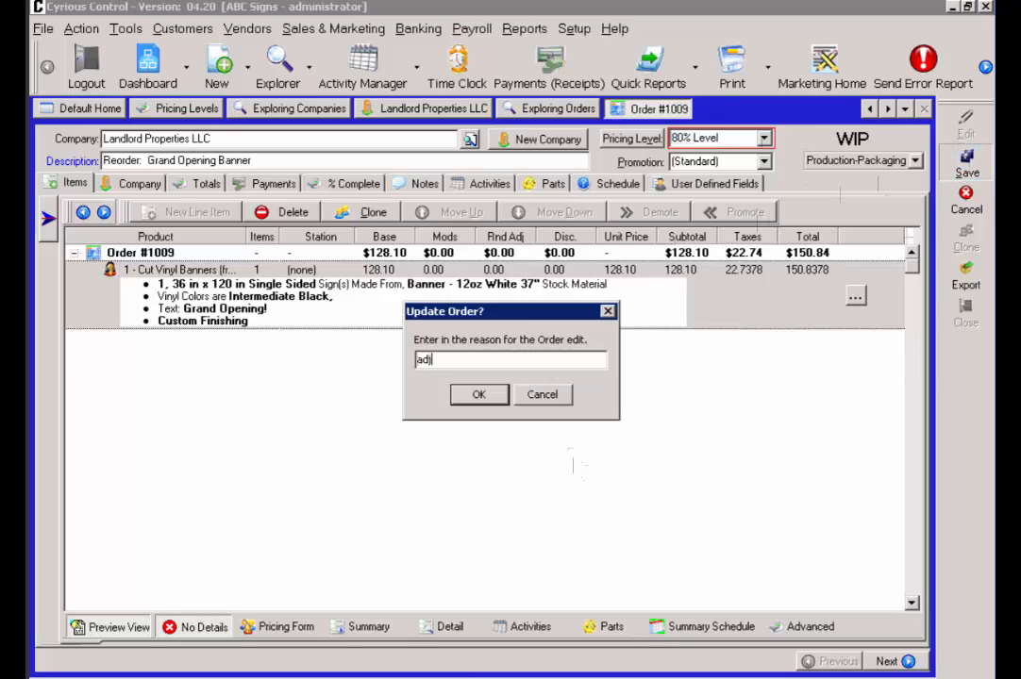
pyautogui.write('usted pricing lev')
pyautogui.press('Return')
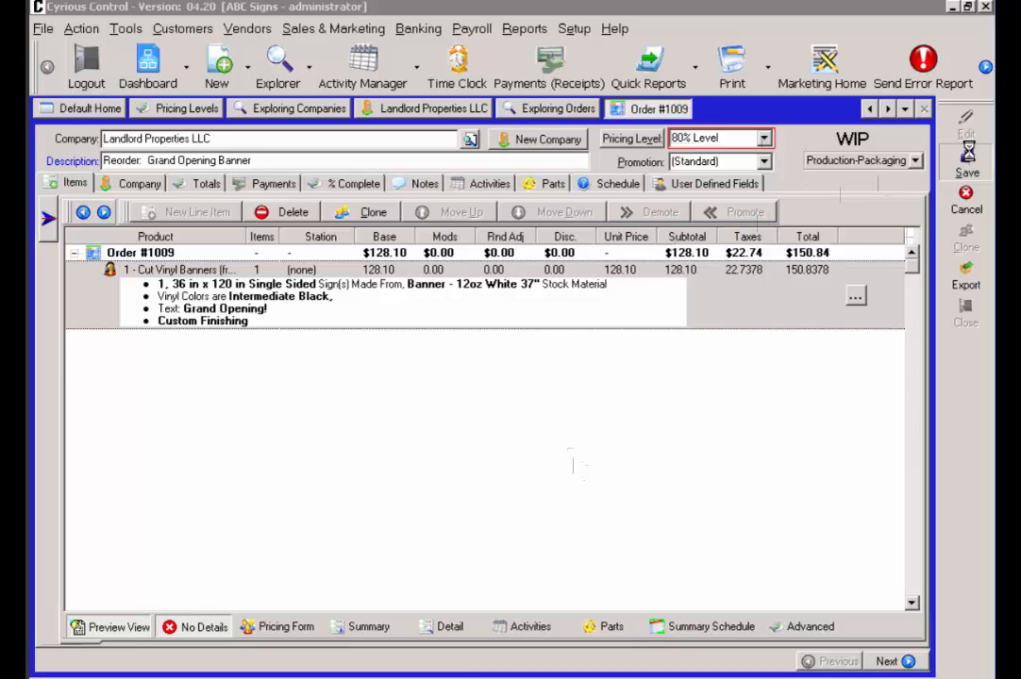